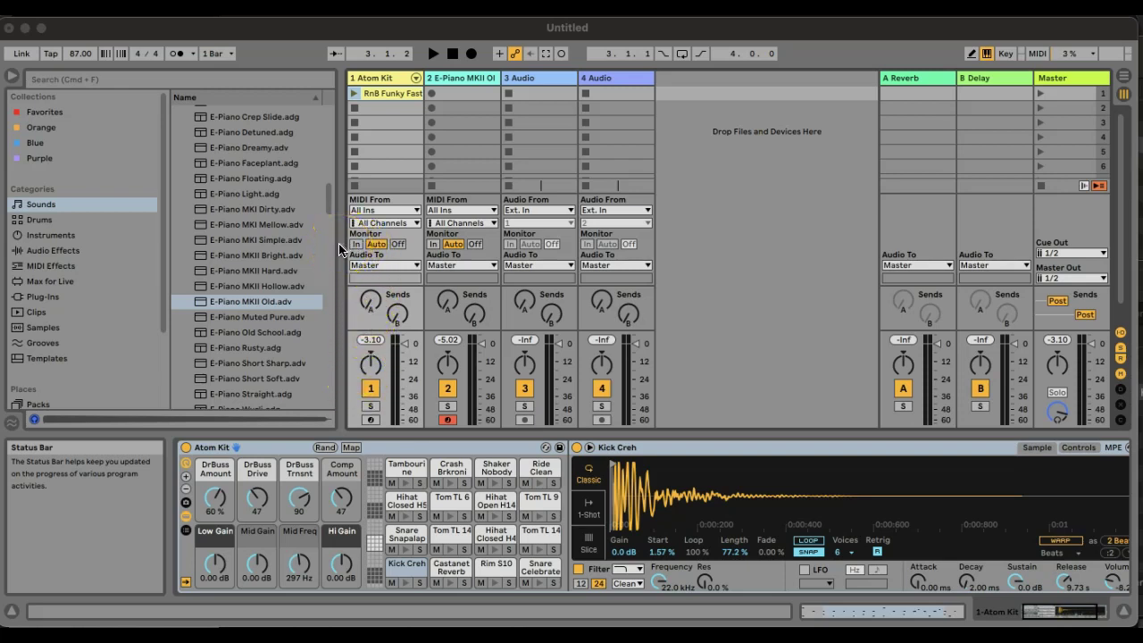
# Step: Trigger the RnB Funky Fast drum loop on track 1 as a test, then stop playback
pyautogui.click(372, 95)
pyautogui.click(355, 94)
pyautogui.click(355, 95)
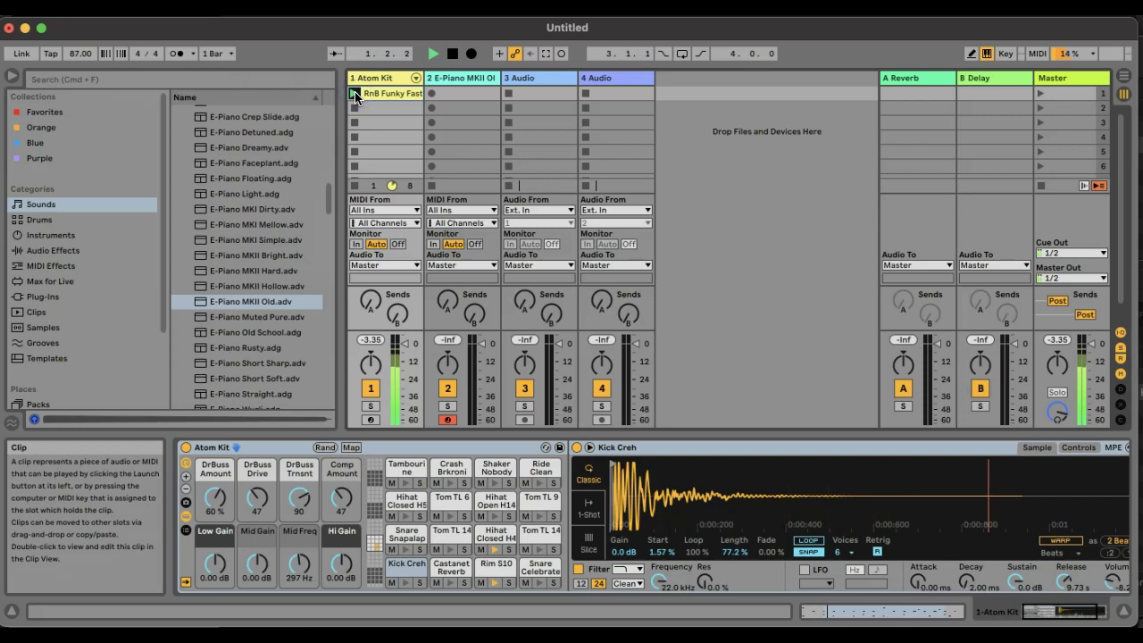
pyautogui.click(404, 81)
pyautogui.press('space')
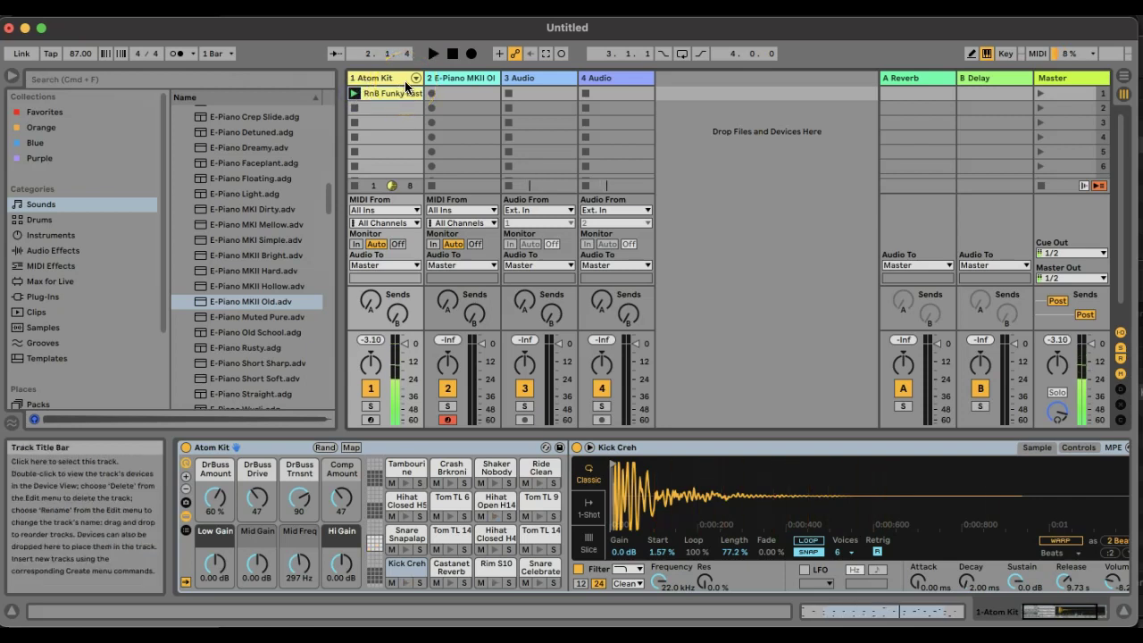
# Step: Confirm 1 Bar global launch quantization and relaunch the RnB Funky Fast drum loop
pyautogui.click(225, 55)
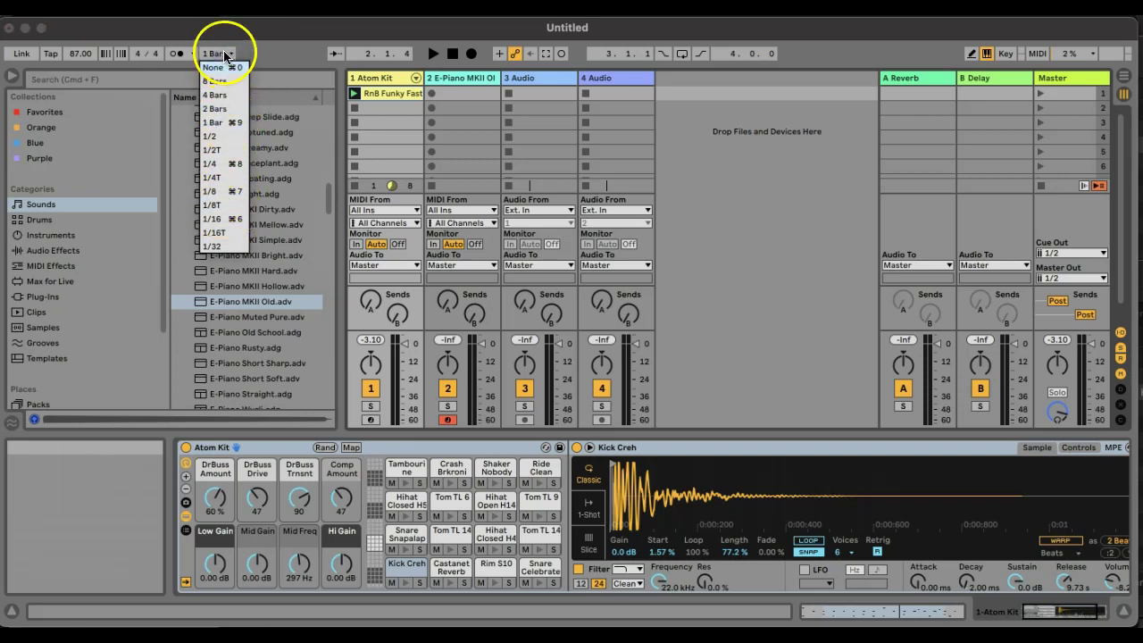
pyautogui.click(224, 55)
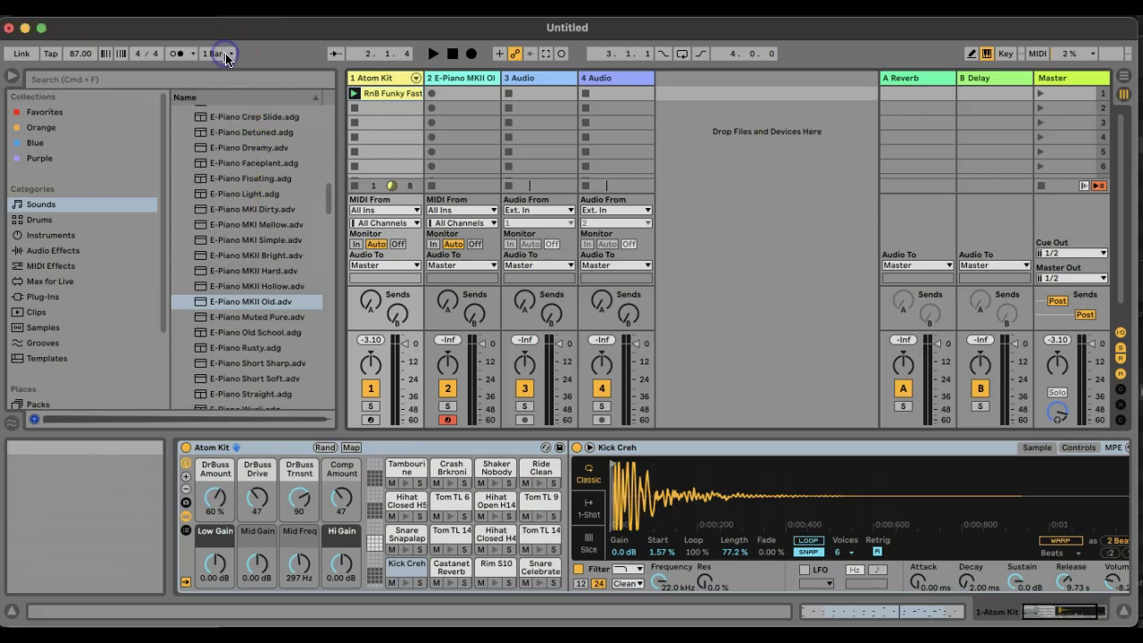
pyautogui.click(354, 95)
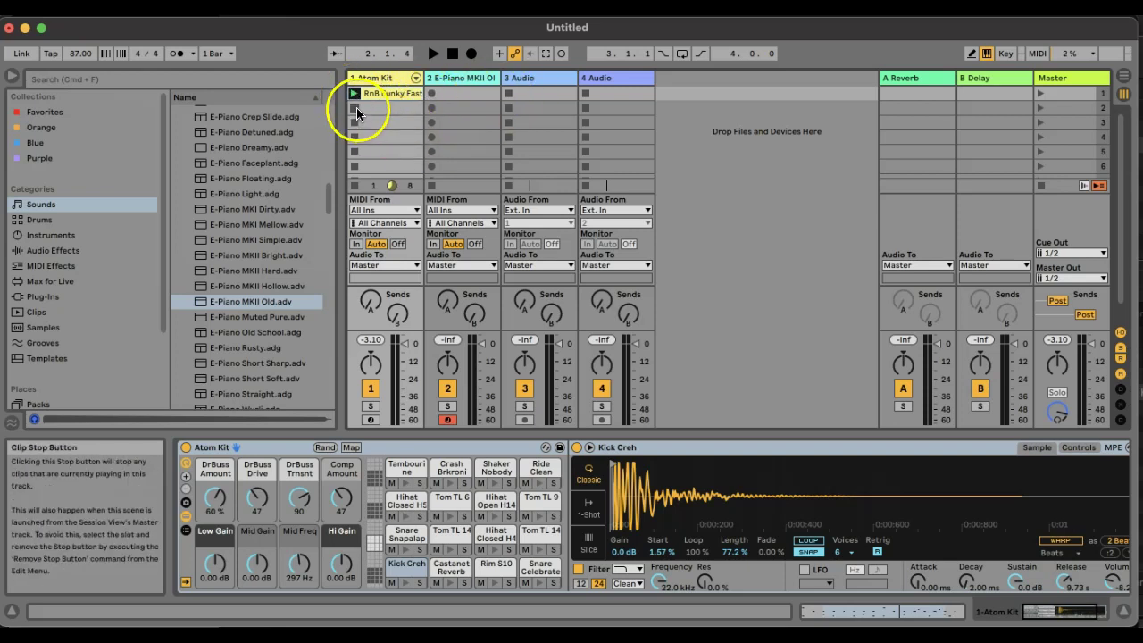
pyautogui.click(379, 94)
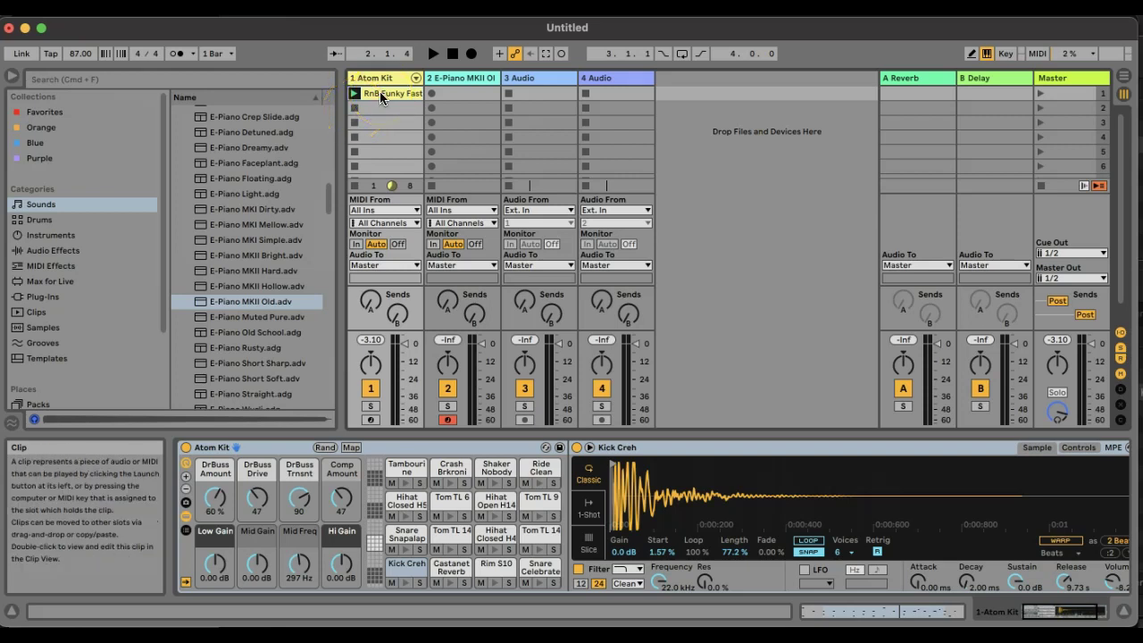
pyautogui.click(379, 93)
pyautogui.press('space')
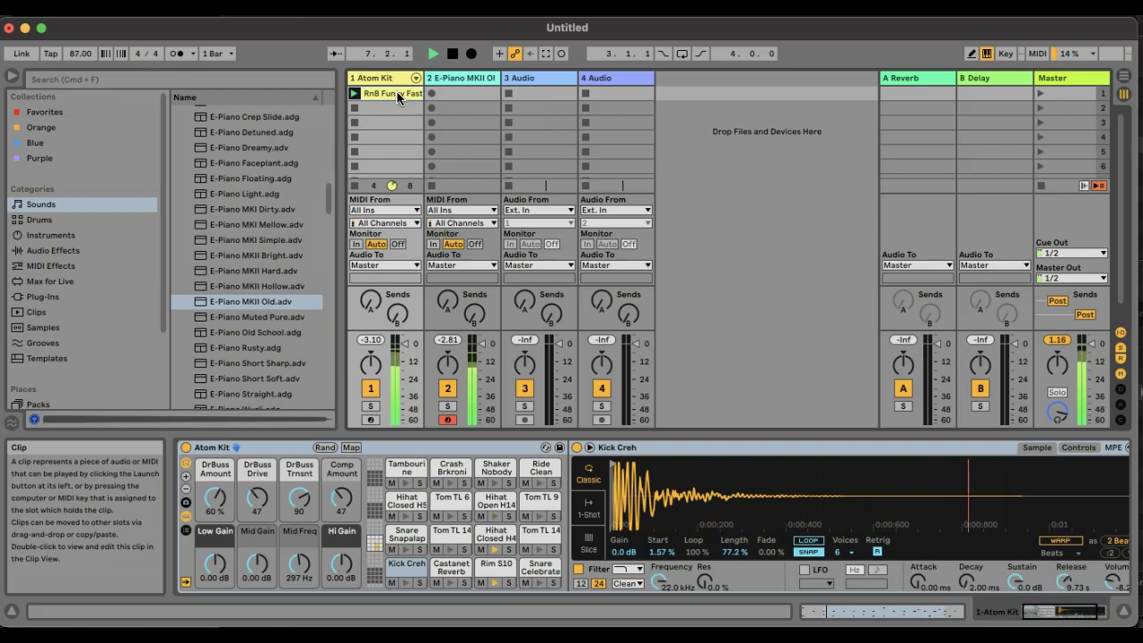
pyautogui.press('space')
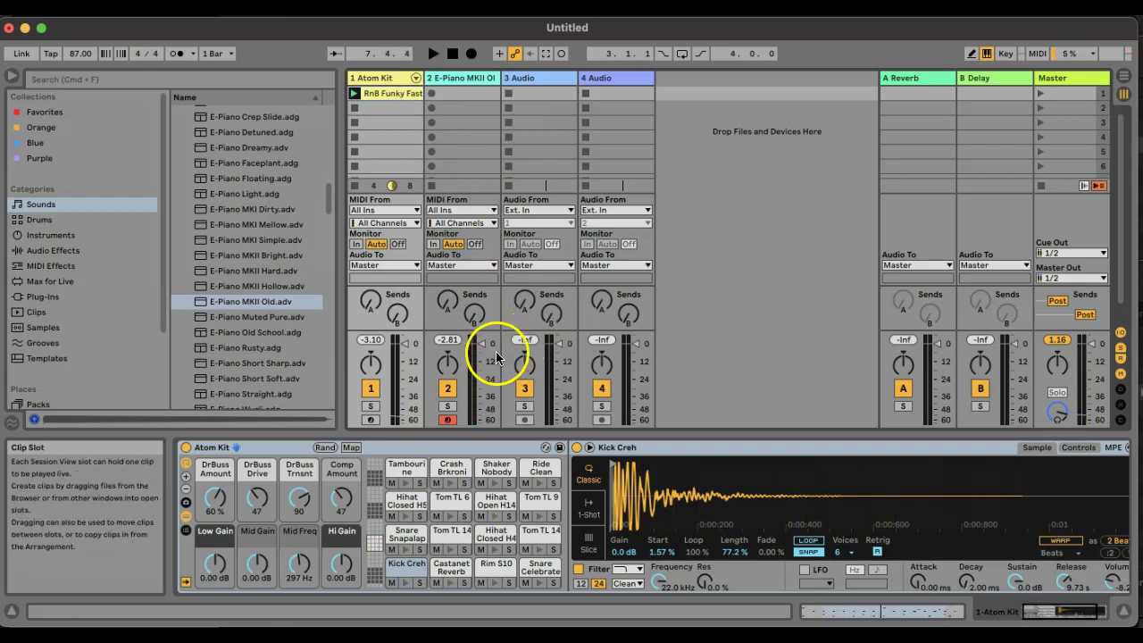
# Step: With the drums playing, start recording an E-Piano MKII MIDI clip in track 2's first slot
pyautogui.click(446, 90)
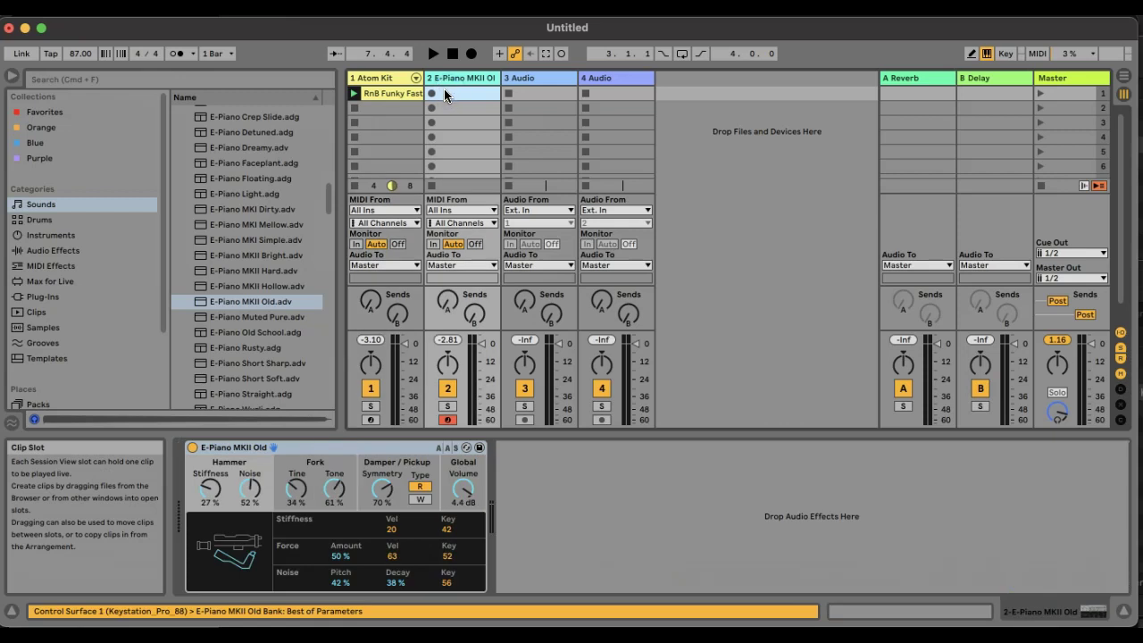
pyautogui.press('space')
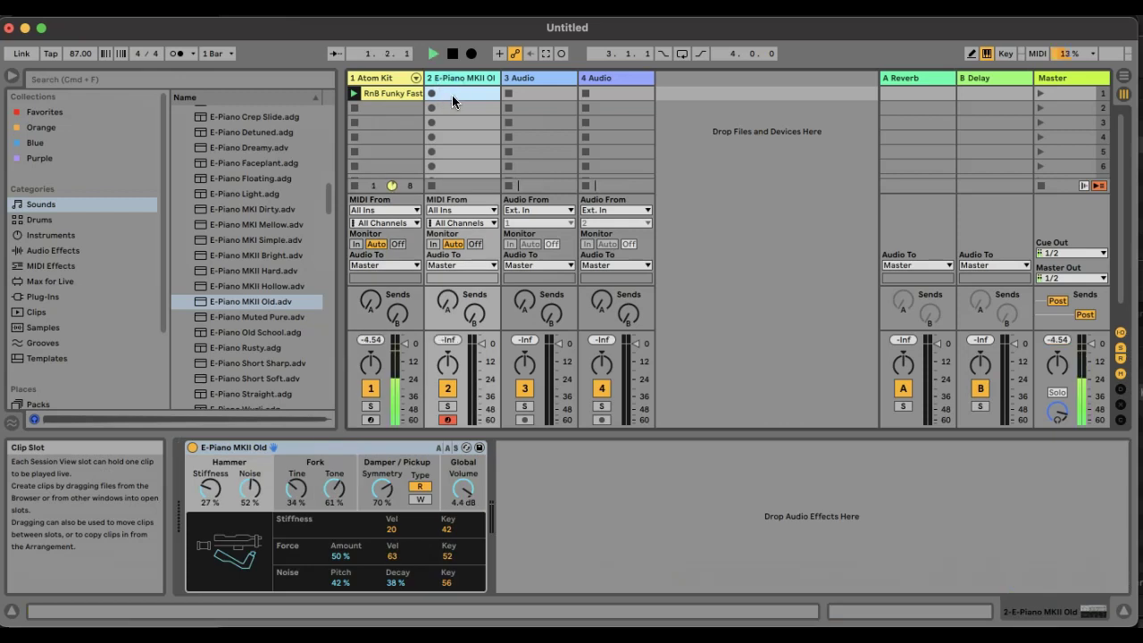
pyautogui.click(432, 93)
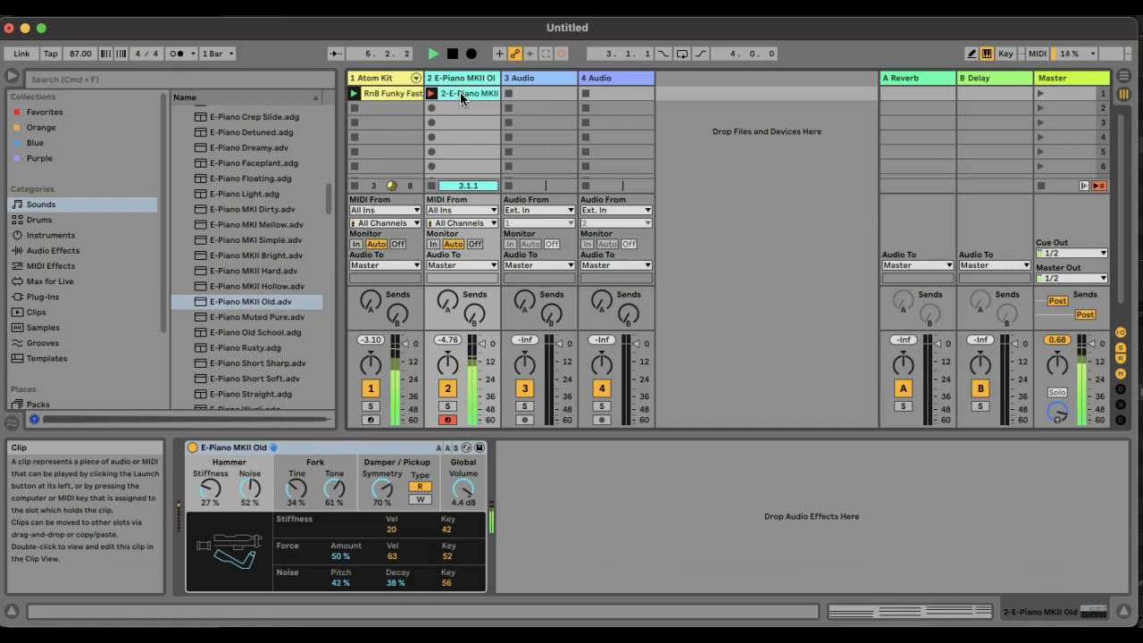
# Step: End the take so the 4-bar clip 2-E-Piano MKII Old 2 loops, stop, and open its notes
pyautogui.click(431, 93)
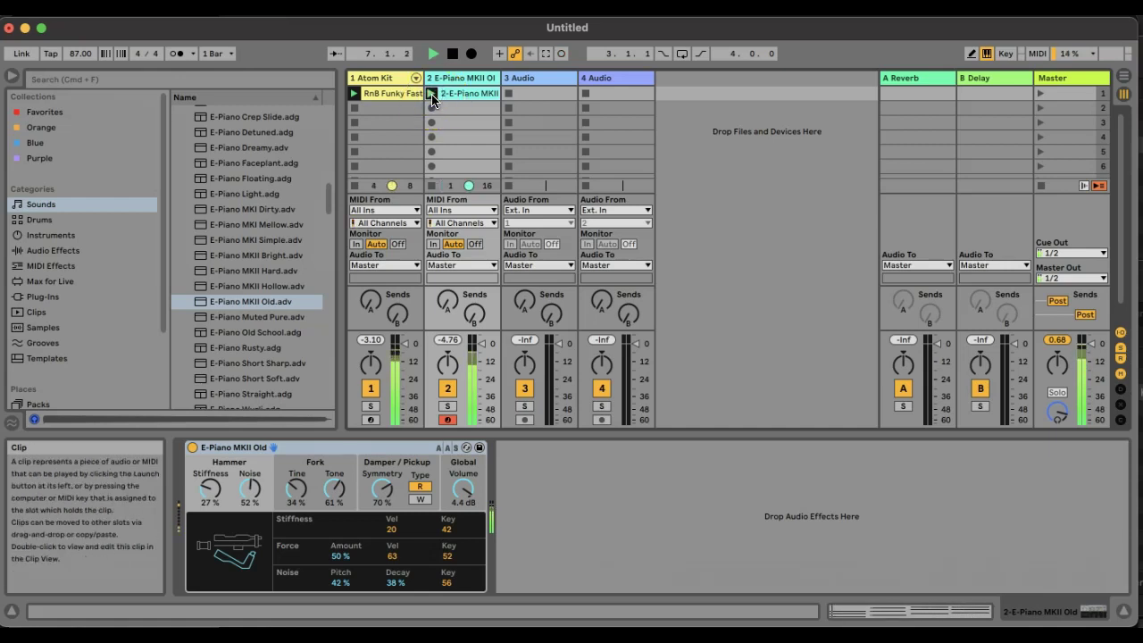
pyautogui.press('space')
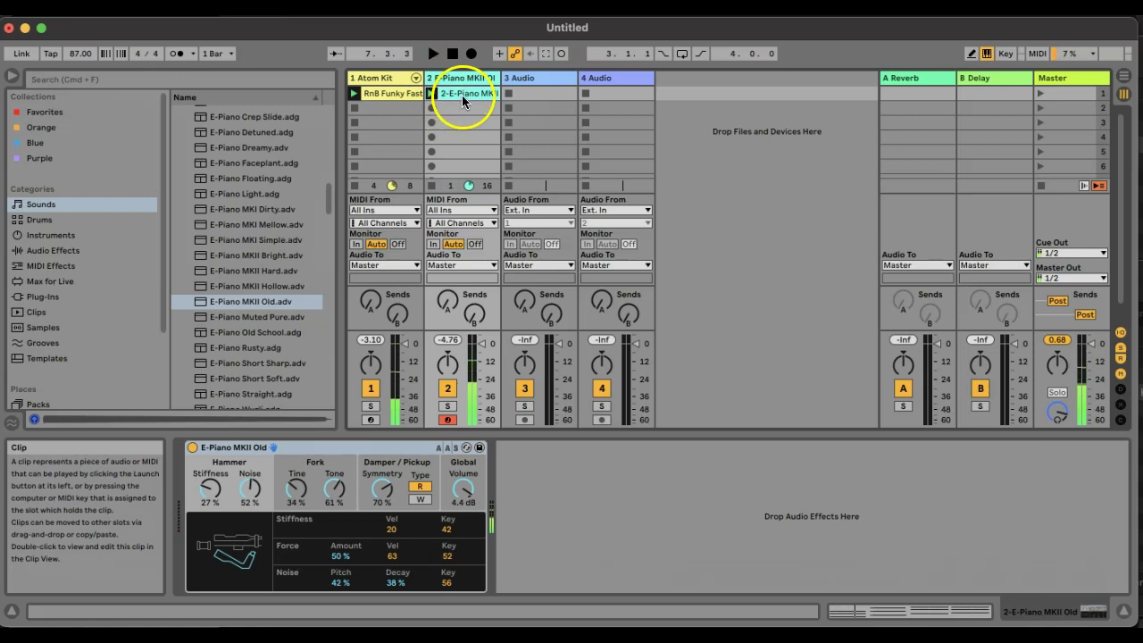
pyautogui.doubleClick(462, 95)
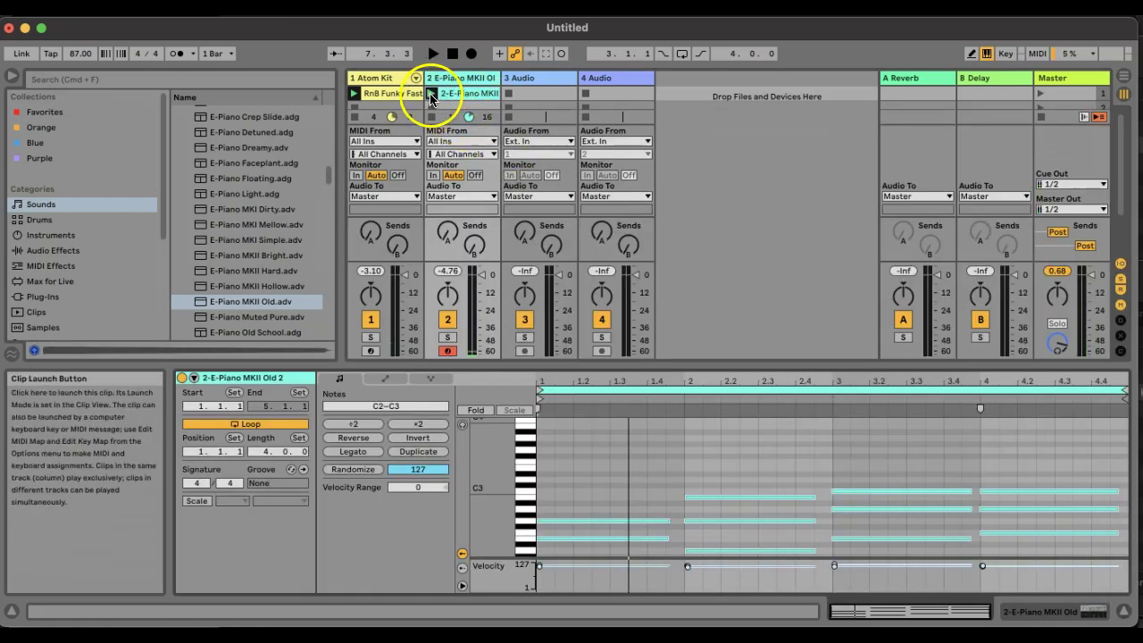
# Step: Enlarge the session area and scroll the piano roll to show the C2–C3 chords
pyautogui.moveTo(543, 364)
pyautogui.mouseDown()
pyautogui.moveTo(543, 388)
pyautogui.moveTo(542, 372)
pyautogui.mouseUp()
pyautogui.click(608, 494)
pyautogui.scroll(-3, 609, 494)
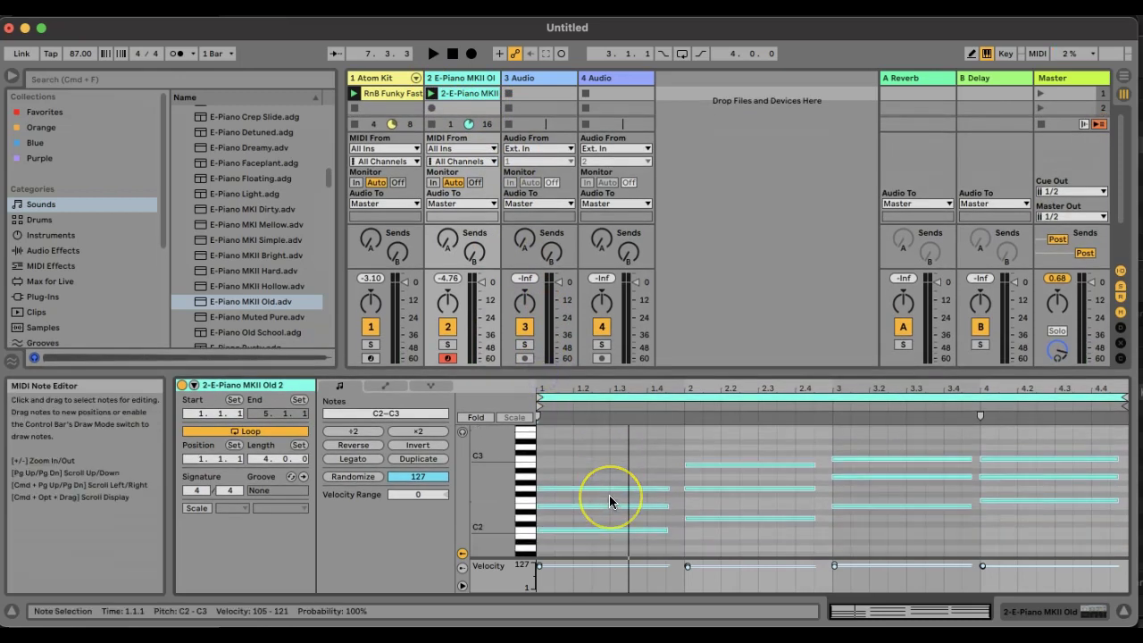
pyautogui.click(585, 447)
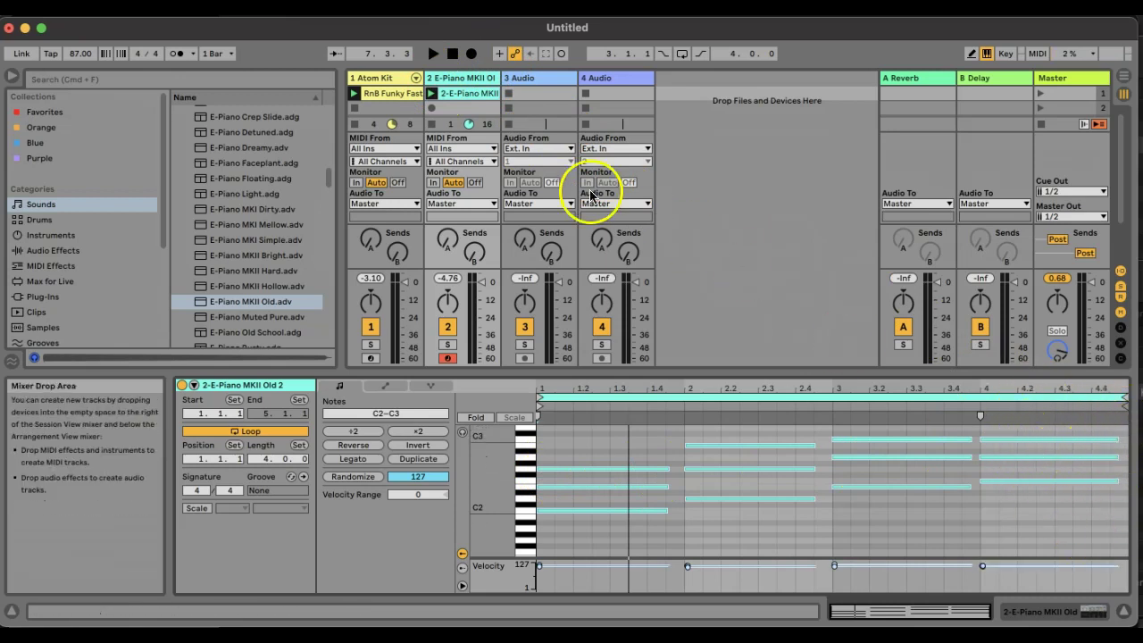
# Step: Launch the first E-Piano clip and lower the tempo from 87 to about 78 BPM
pyautogui.click(430, 94)
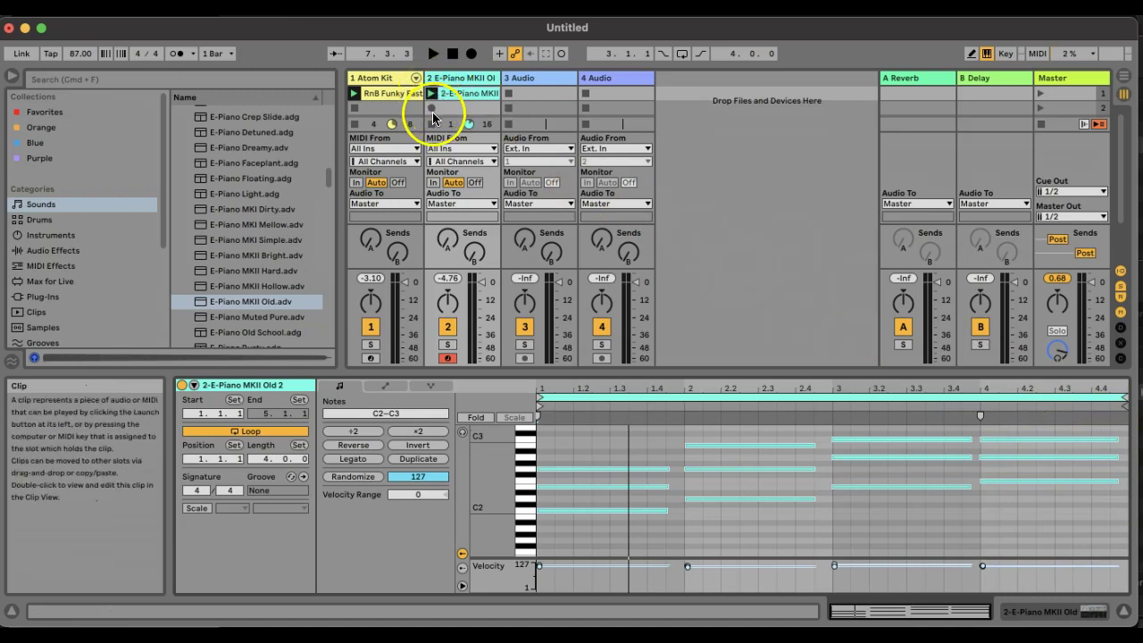
pyautogui.scroll(-1, 452, 104)
pyautogui.scroll(1, 452, 104)
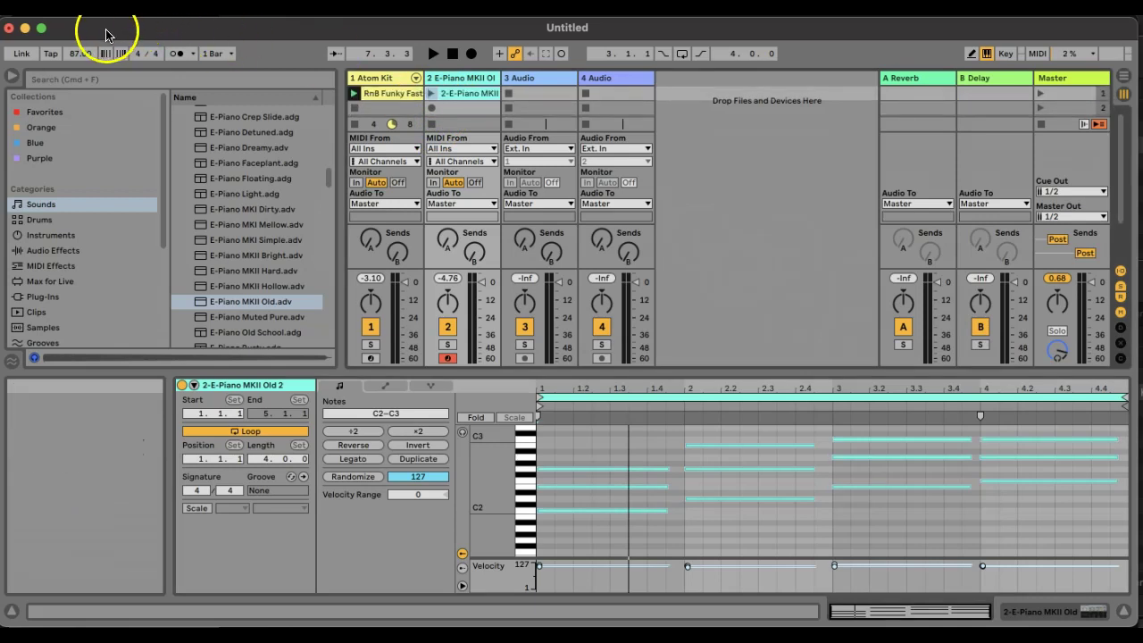
pyautogui.moveTo(75, 59); pyautogui.dragTo(75, 59)
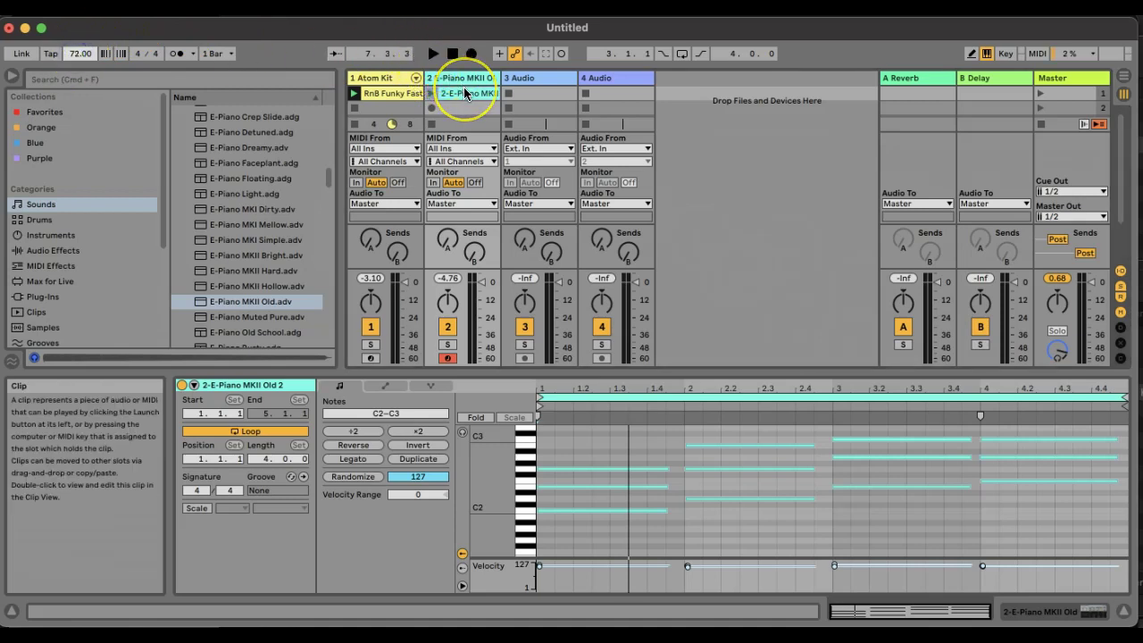
# Step: Play the piano clip against the drums, stop, and select track 2's empty second slot
pyautogui.press('space')
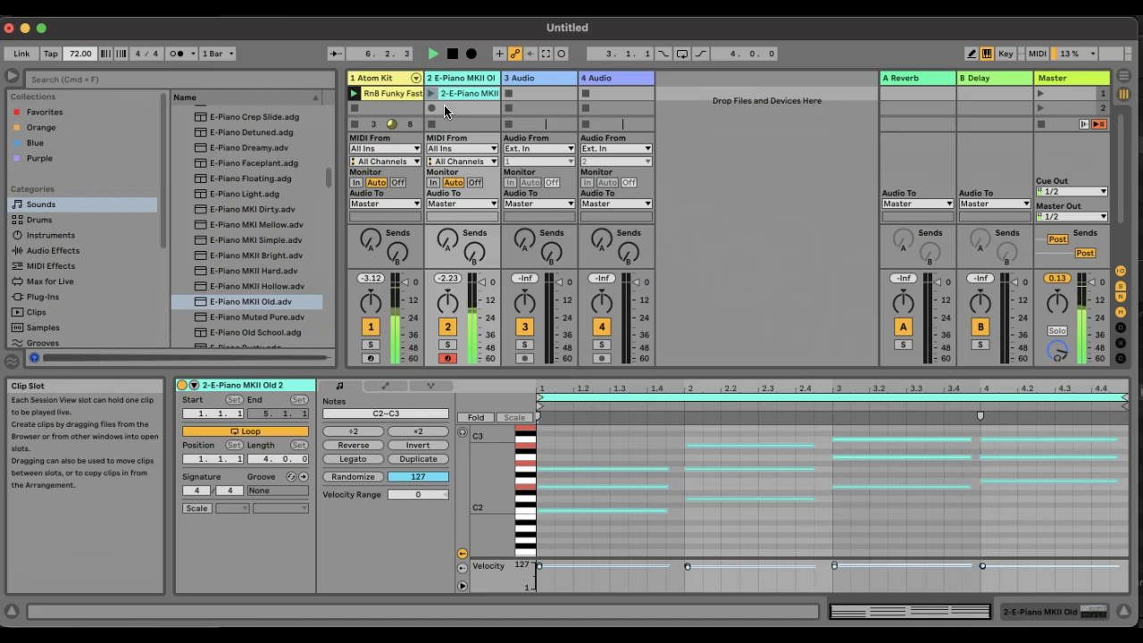
pyautogui.press('space')
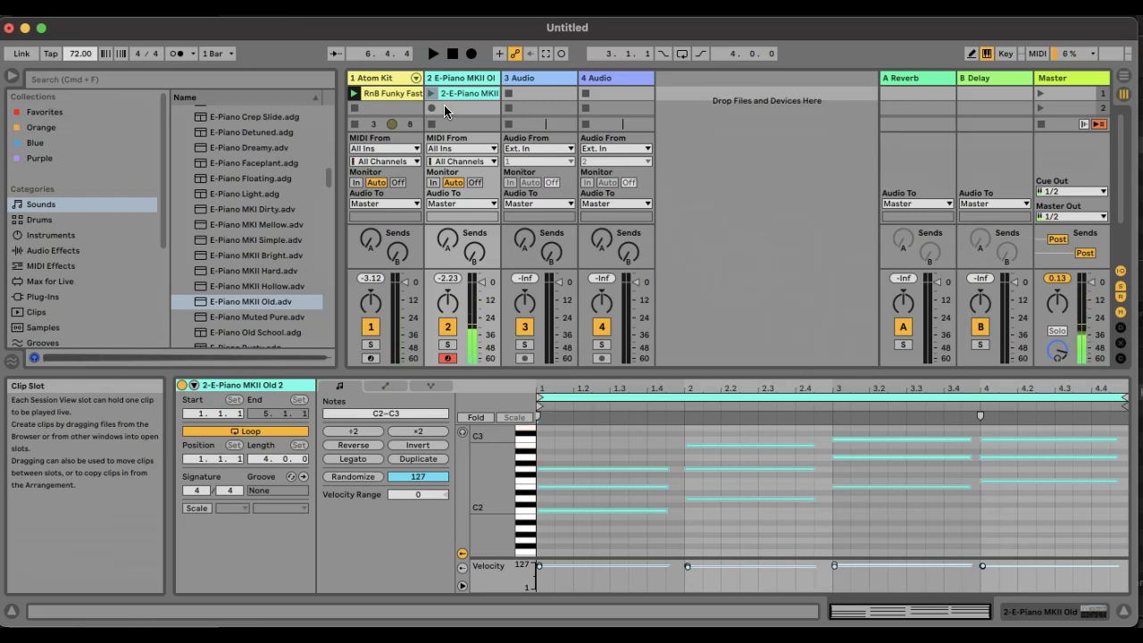
pyautogui.click(452, 109)
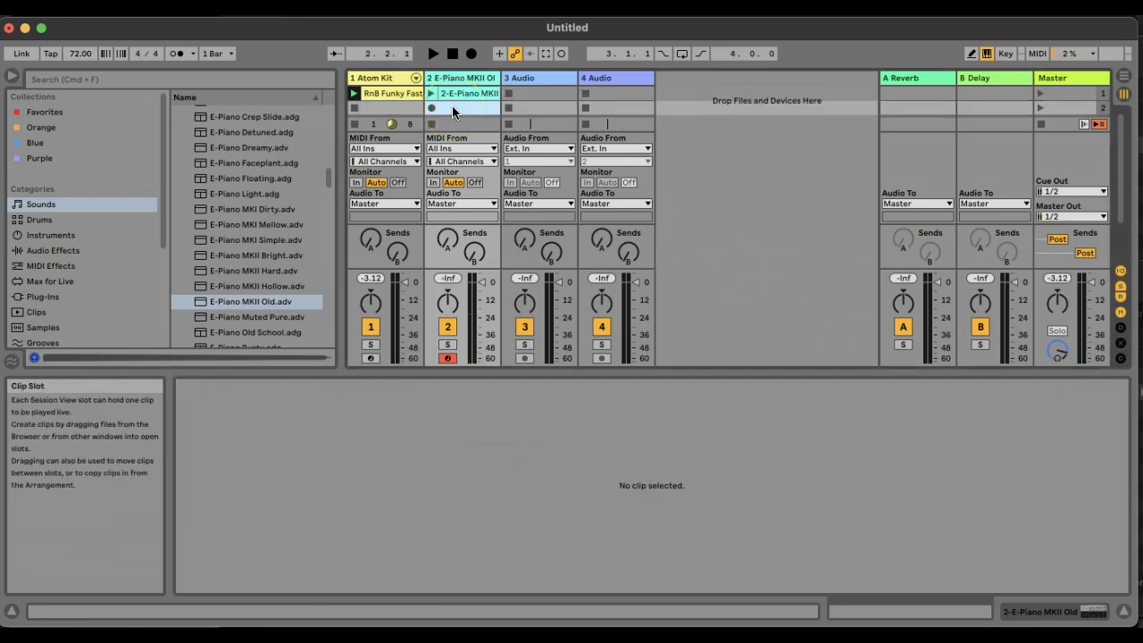
# Step: Record the 4-bar looping clip 2-E-Piano MKII Old 4 in track 2's second slot, then enlarge the grid
pyautogui.press('space')
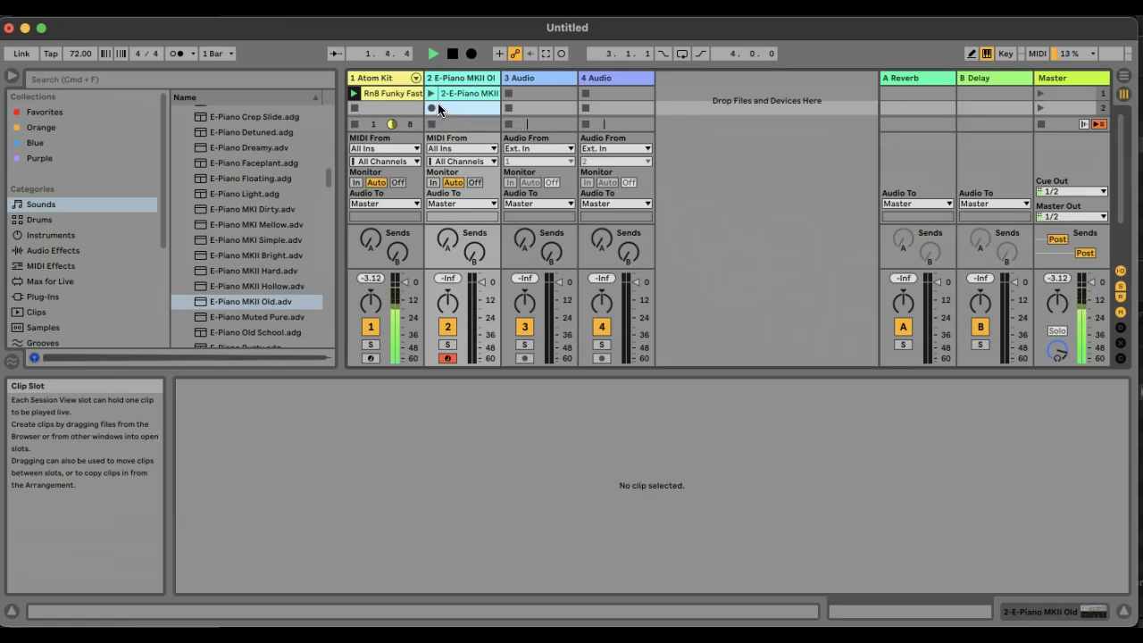
pyautogui.click(486, 113)
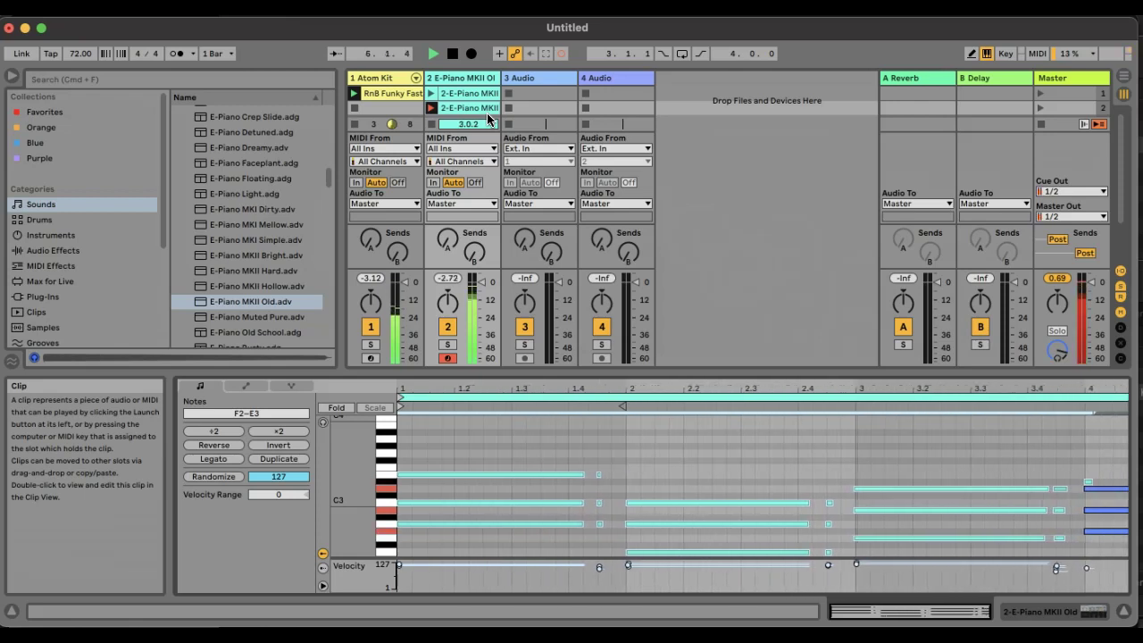
pyautogui.click(429, 108)
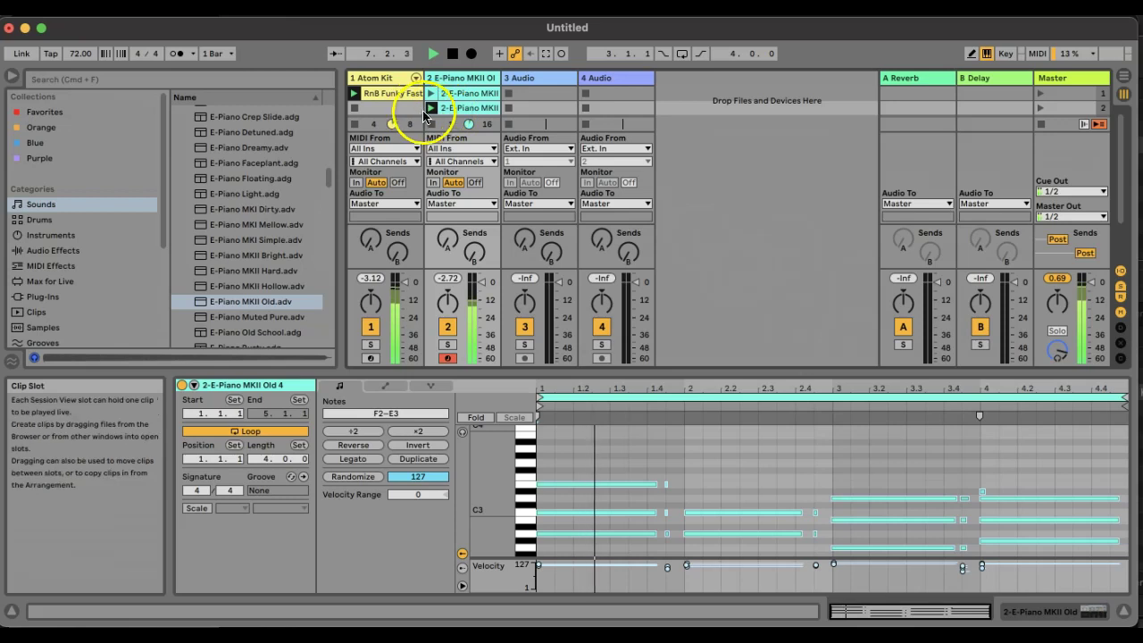
pyautogui.press('space')
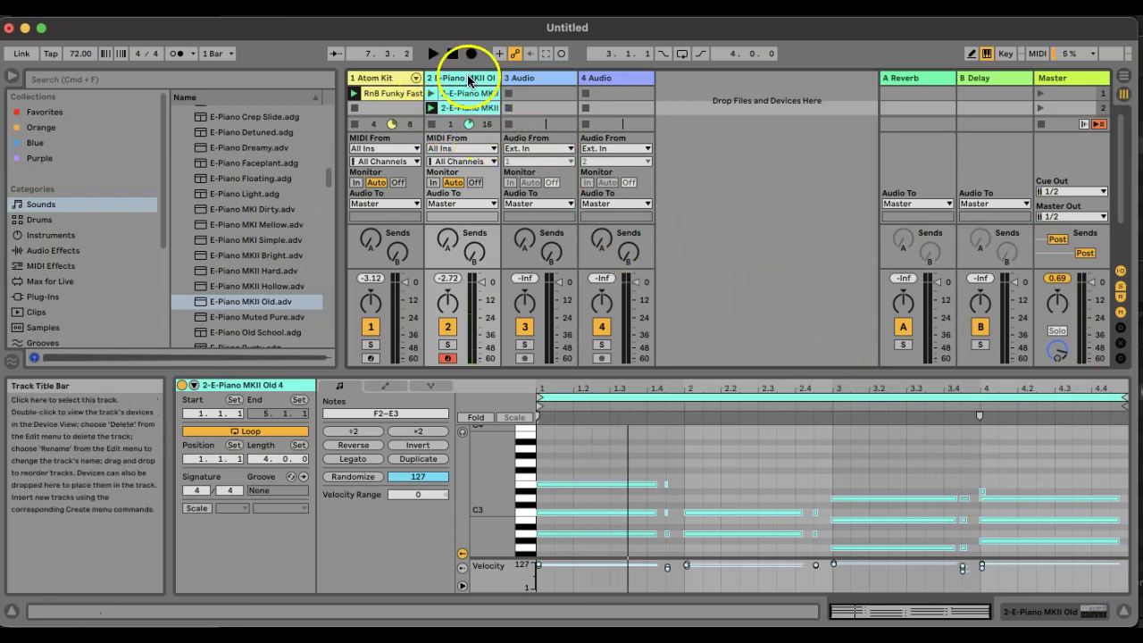
pyautogui.moveTo(498, 375); pyautogui.dragTo(494, 440)
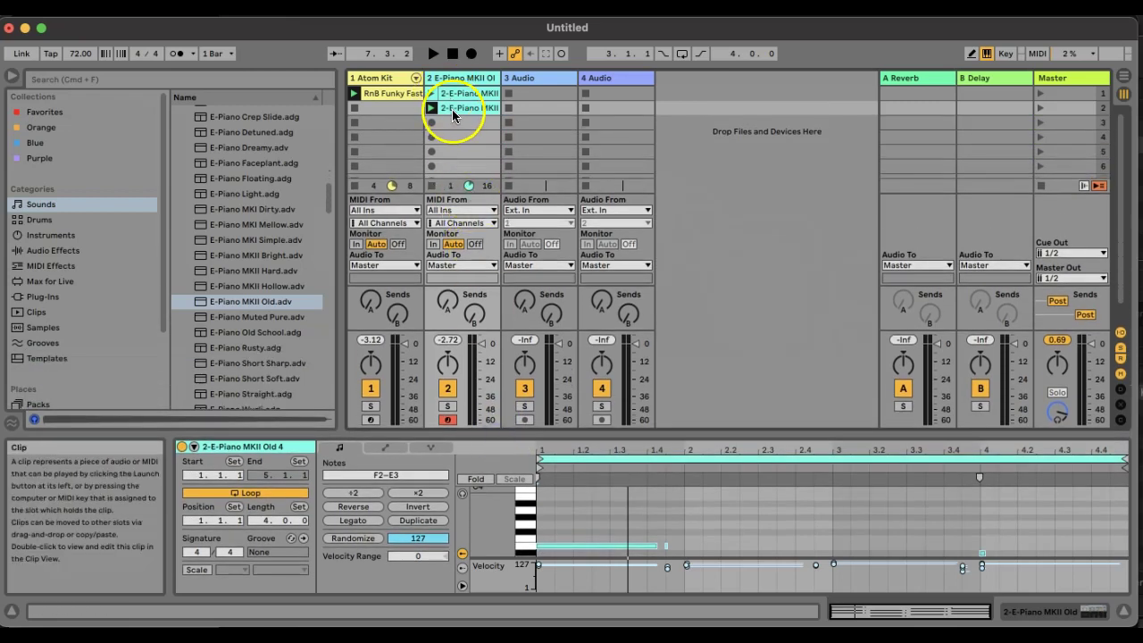
# Step: Stop track 2's clip, restart the transport, and begin recording a third E-Piano take in slot 3
pyautogui.click(432, 184)
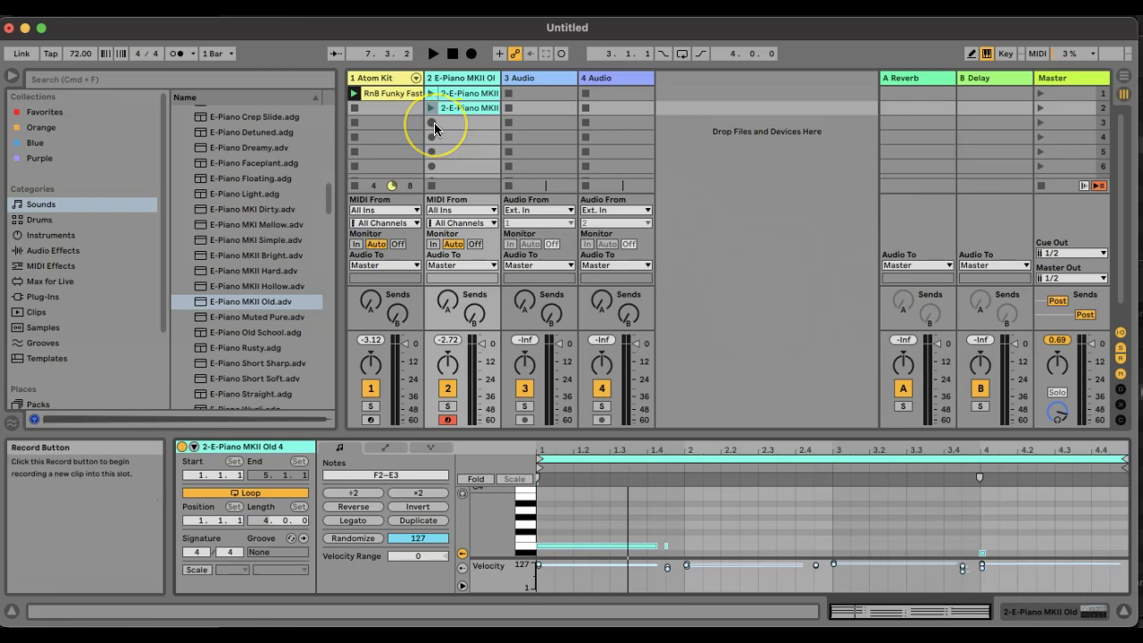
pyautogui.press('space')
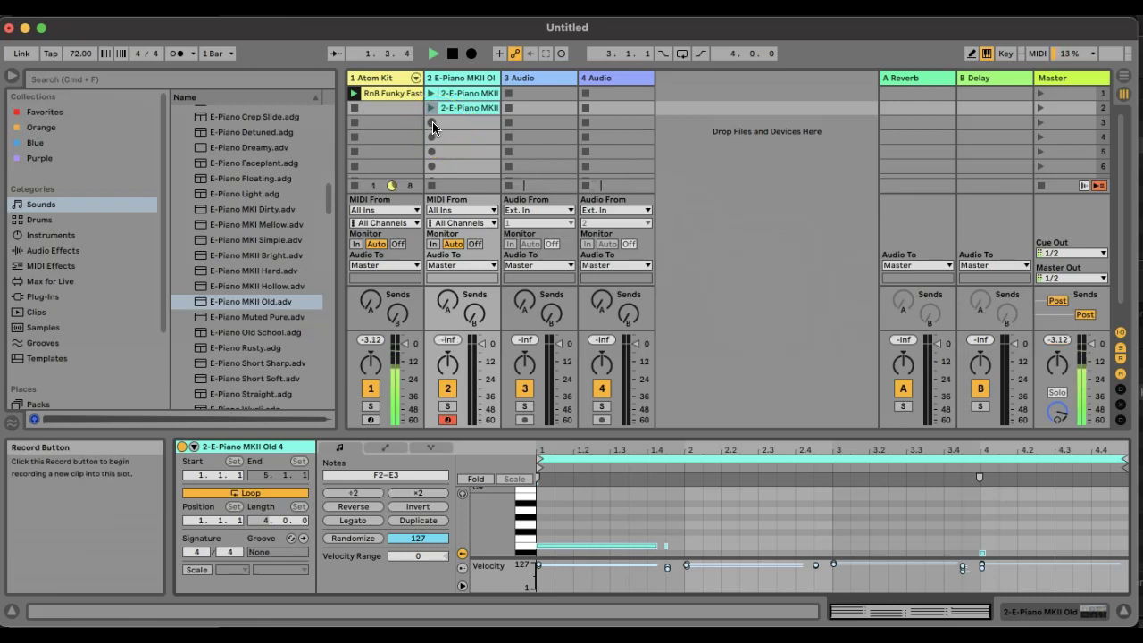
pyautogui.click(433, 127)
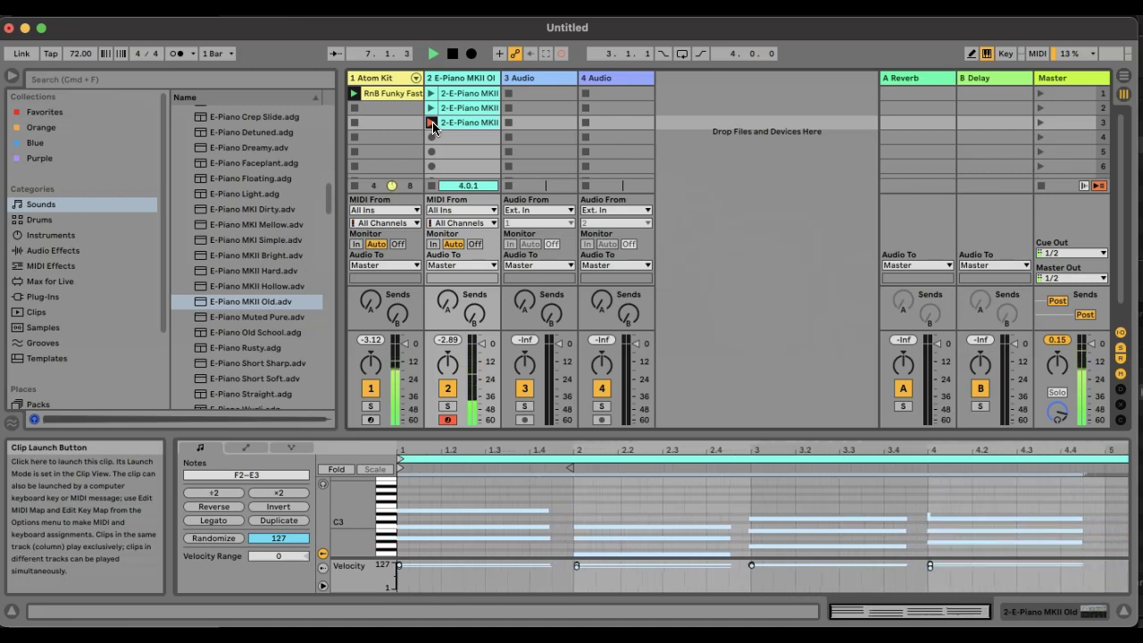
# Step: End the third take and trim its loop to 4 bars (Length 4.0.0) ending at bar 5
pyautogui.click(431, 125)
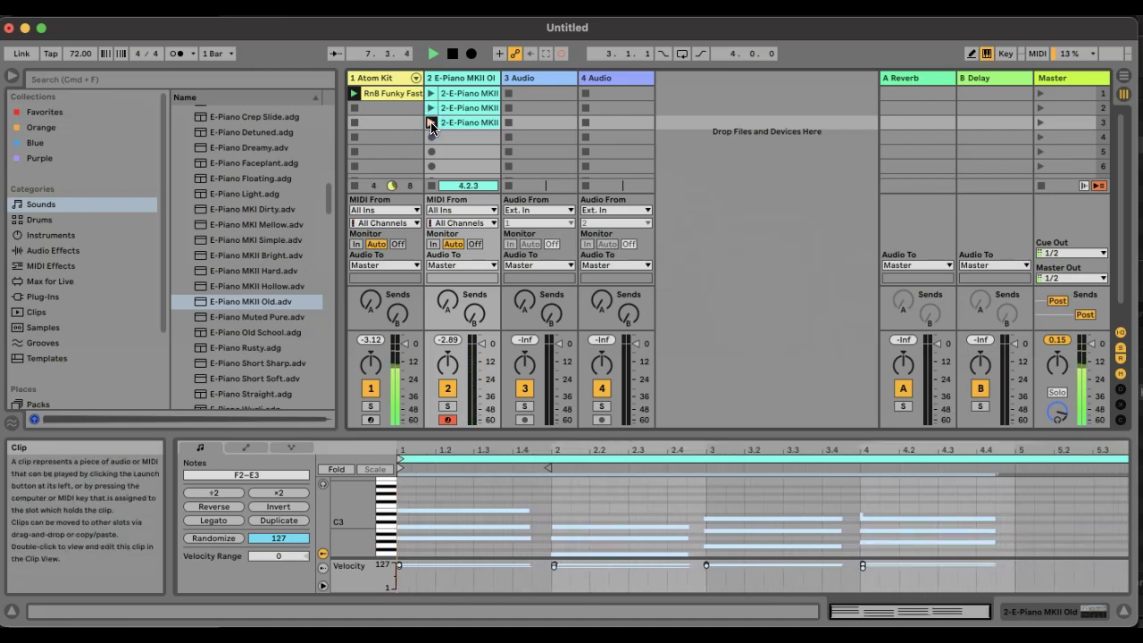
pyautogui.press('space')
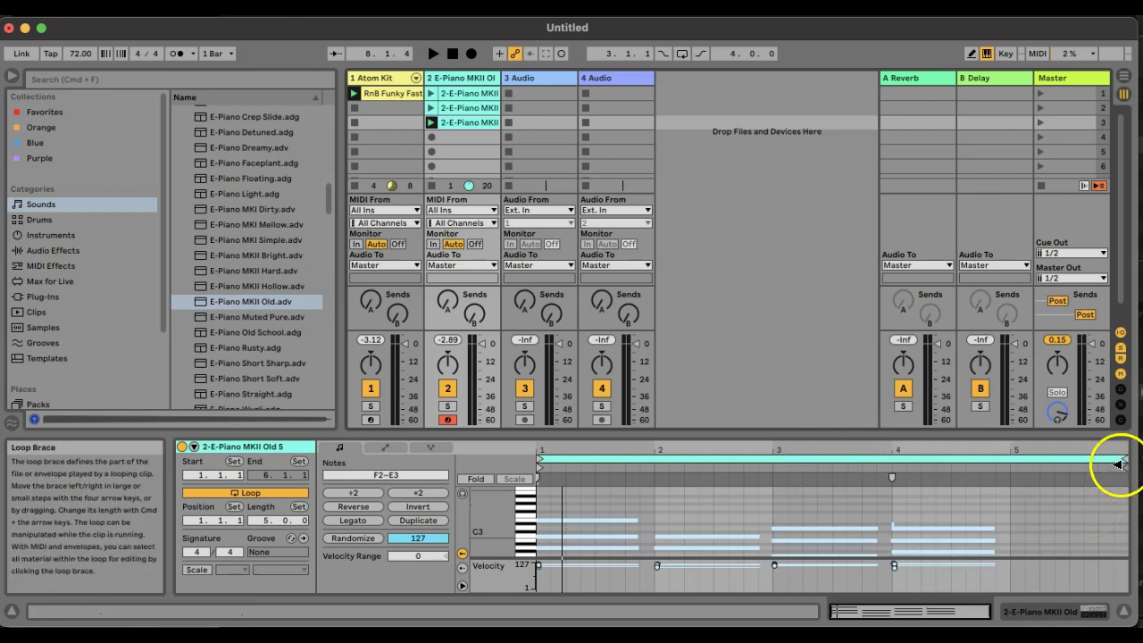
pyautogui.moveTo(1123, 460); pyautogui.dragTo(1013, 463)
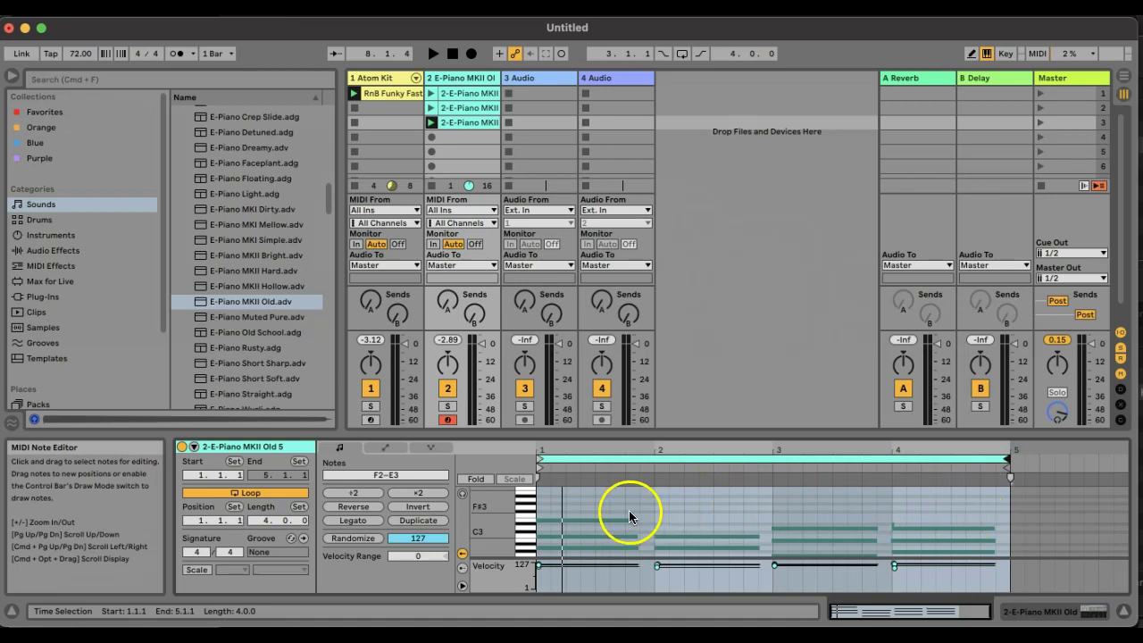
pyautogui.press('super+z')
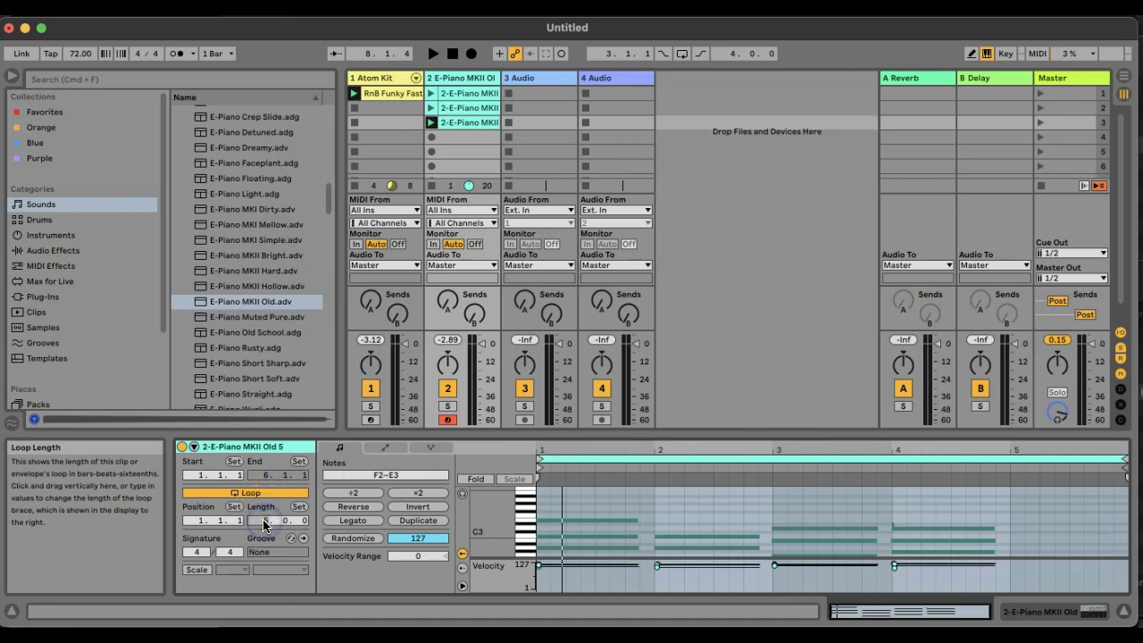
pyautogui.moveTo(264, 525); pyautogui.dragTo(263, 532)
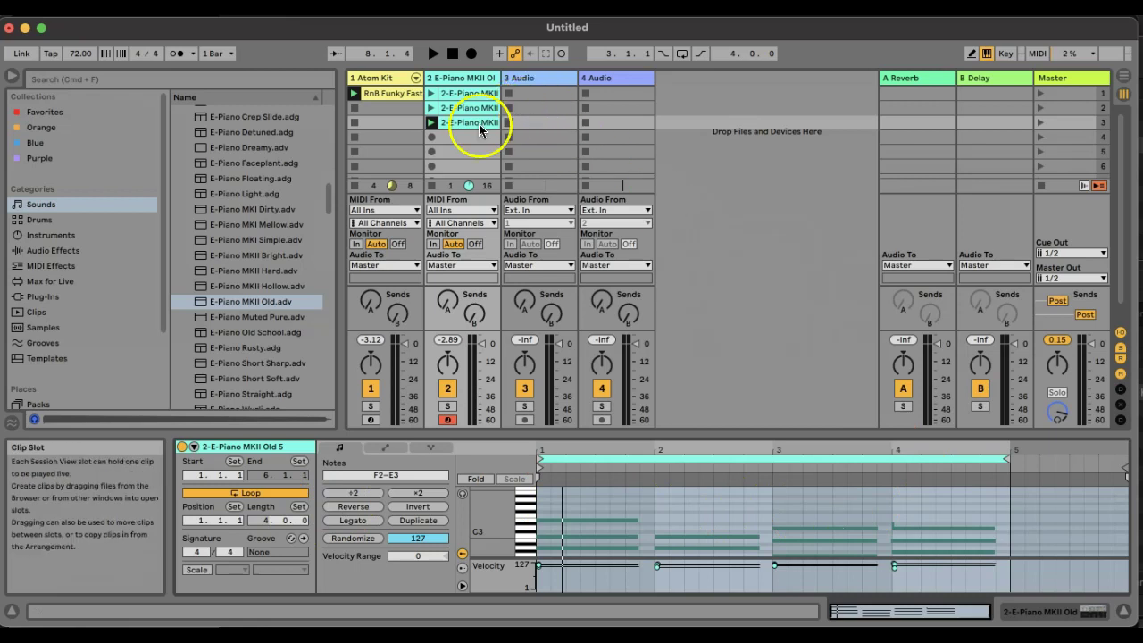
# Step: Launch the trimmed clip 2-E-Piano MKII Old 5 over the RnB Funky Fast drums
pyautogui.click(430, 123)
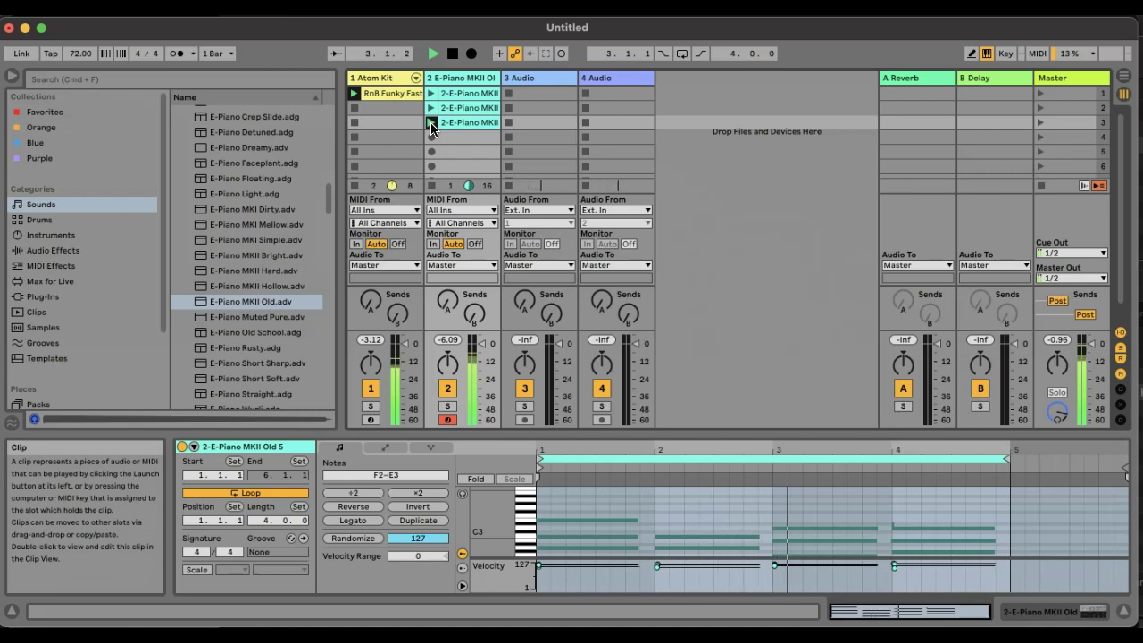
pyautogui.click(449, 126)
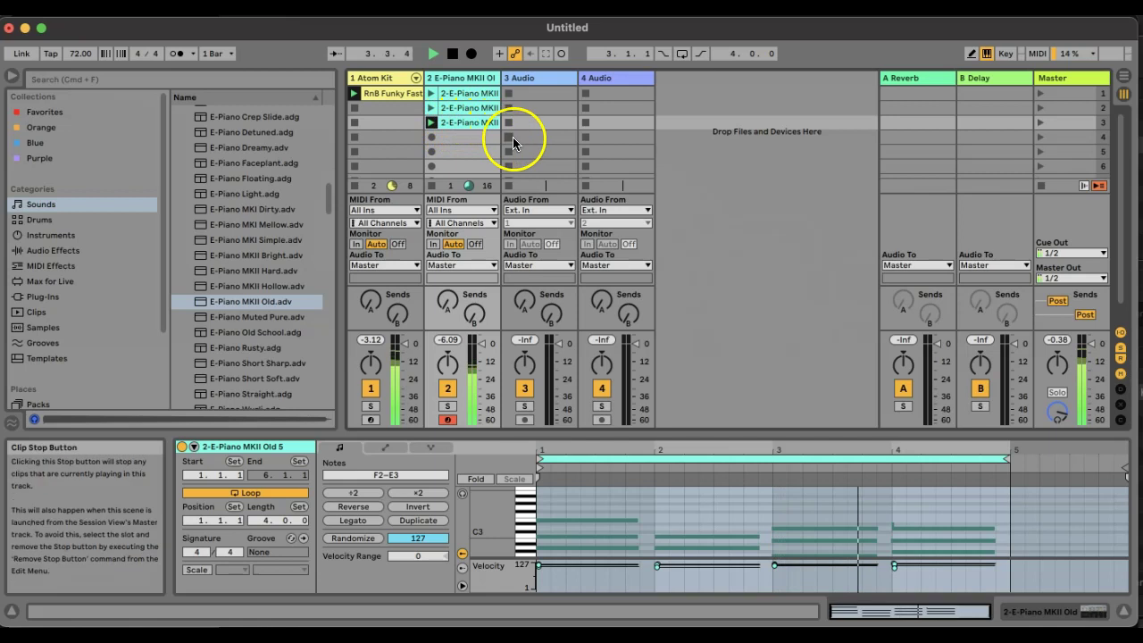